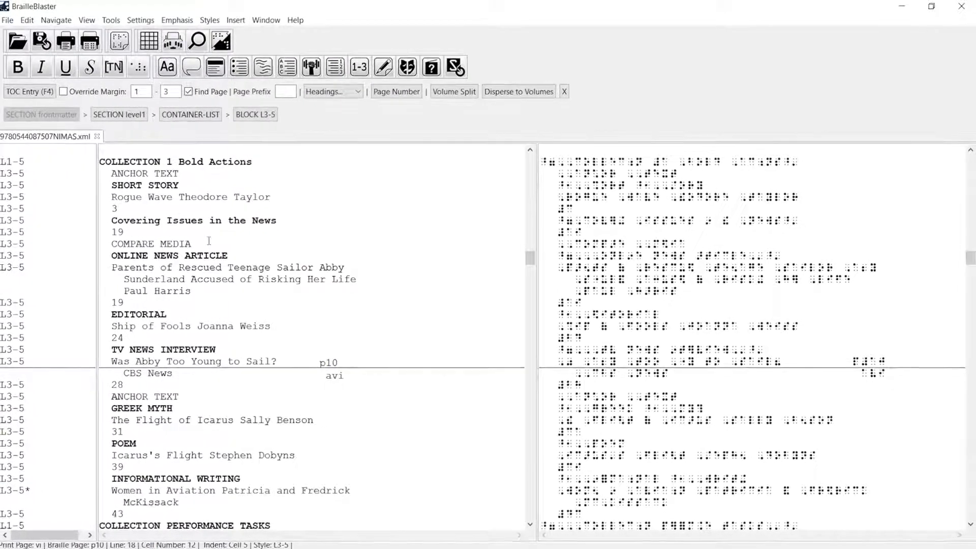
- Select the Rogue Wave book and open the T-Page Generator on its Special Symbols tab
click(210, 197)
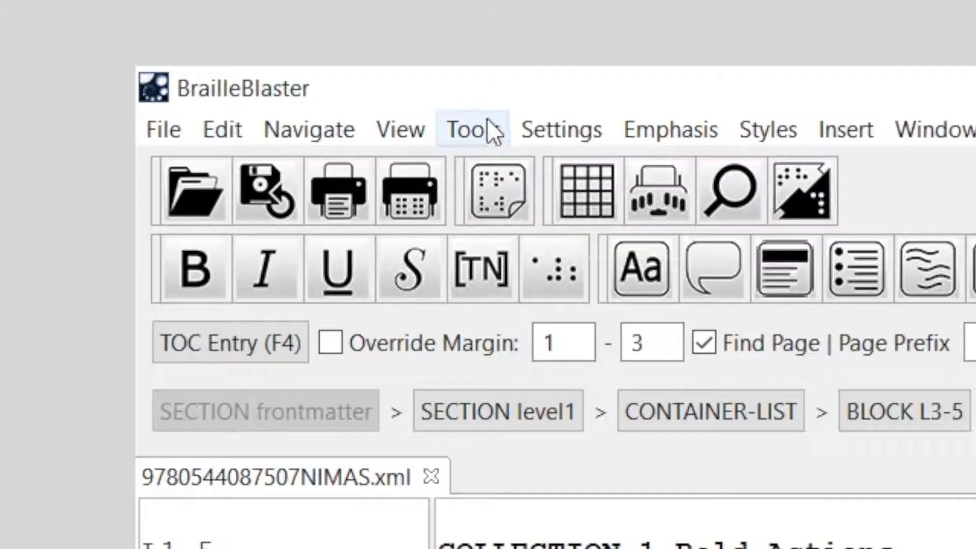
click(118, 18)
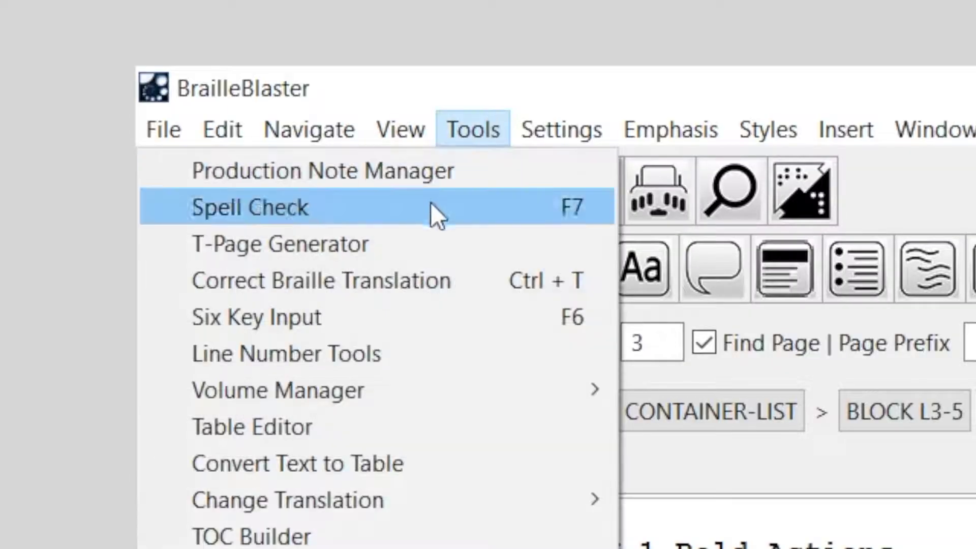
click(392, 240)
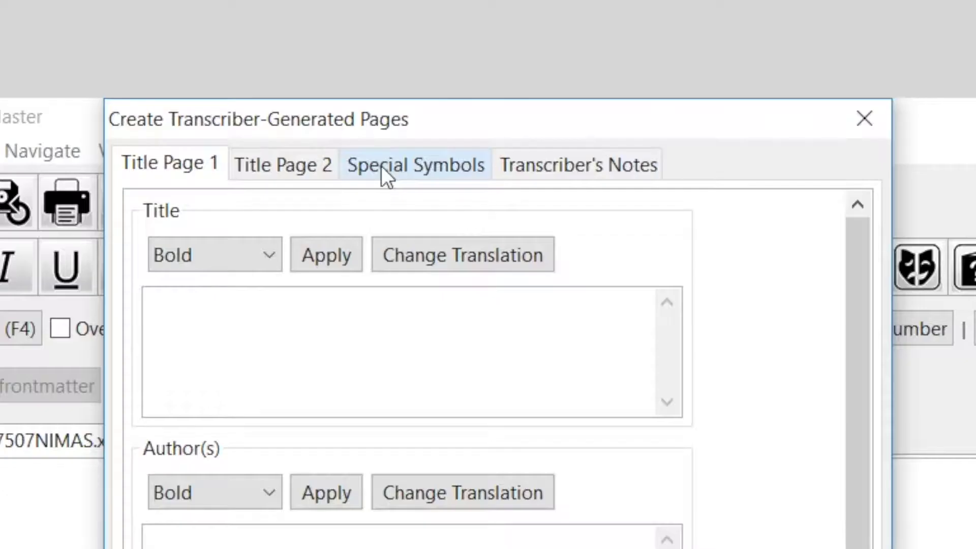
click(386, 175)
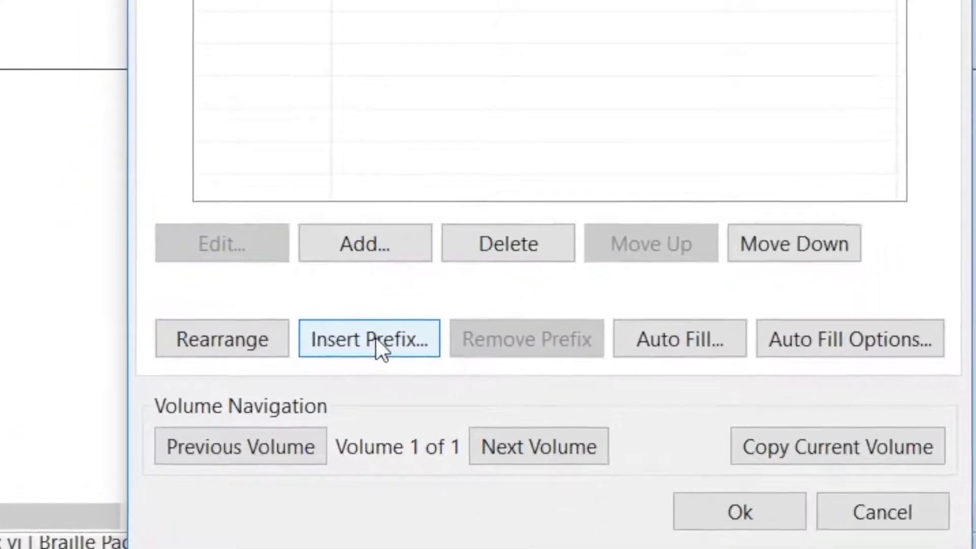
- Set .= as the default prefix for all symbols and include it as Dot locator for mention
click(376, 340)
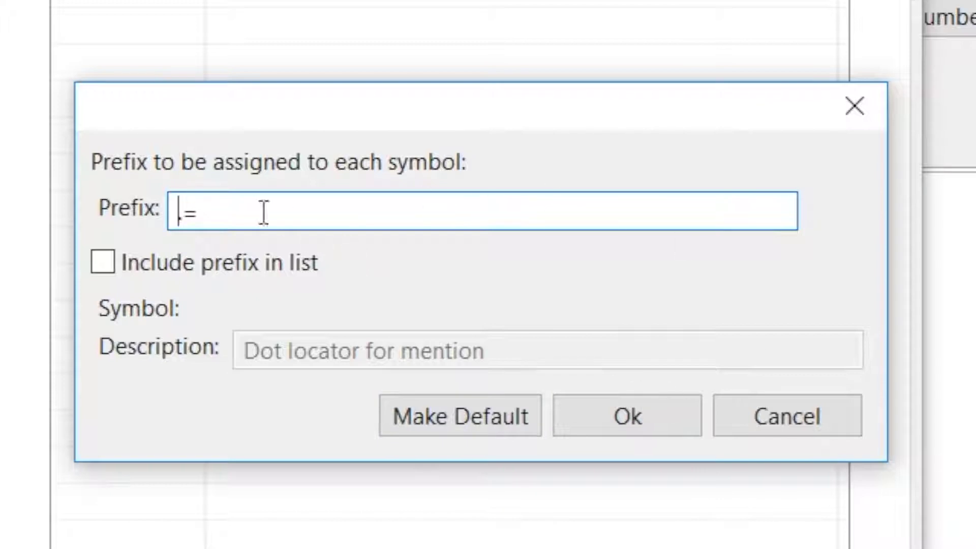
click(243, 210)
click(102, 265)
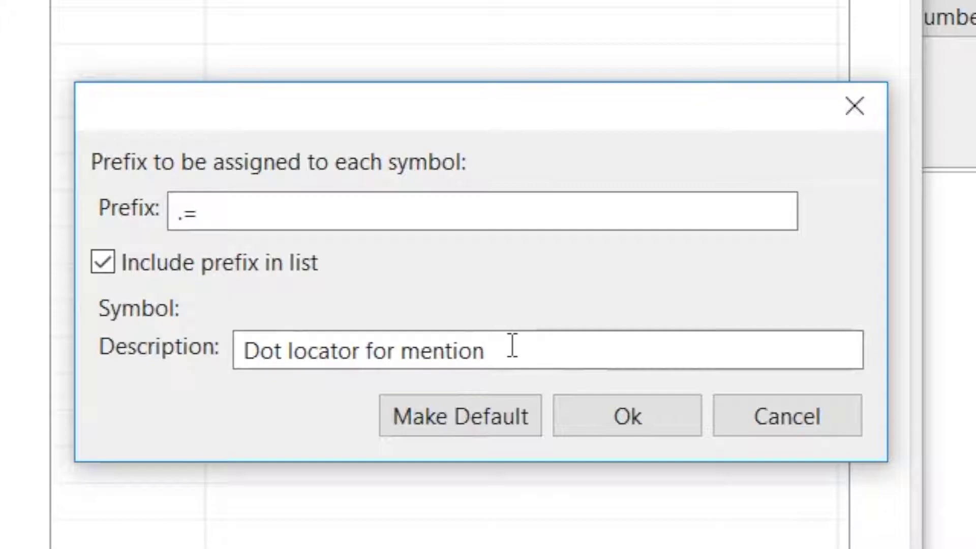
click(440, 416)
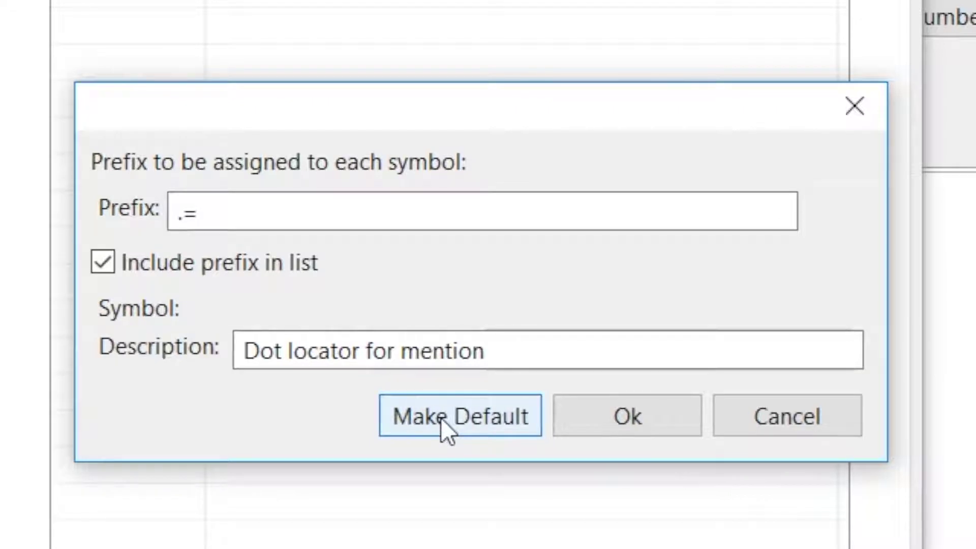
click(616, 414)
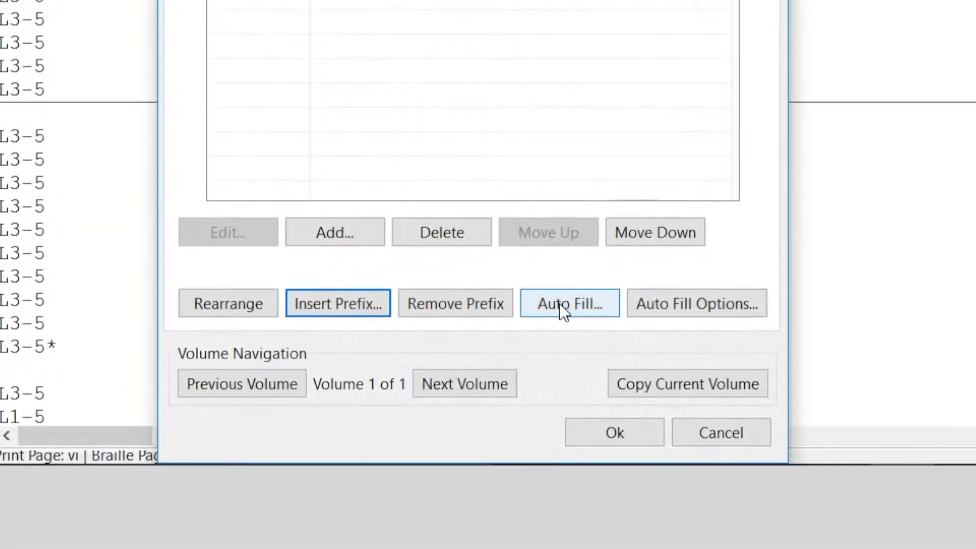
click(559, 303)
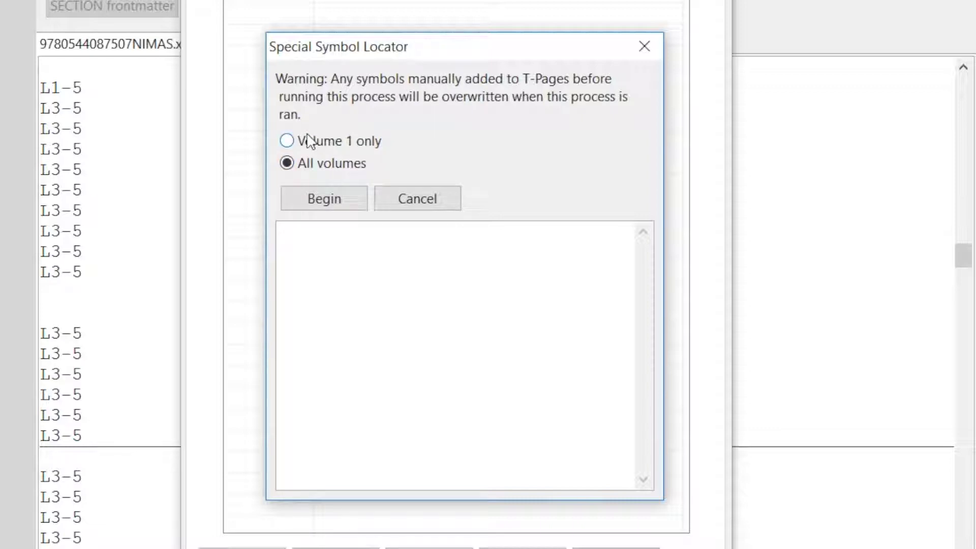
- Scan all volumes for special symbols and continue to the found-symbols list
click(301, 202)
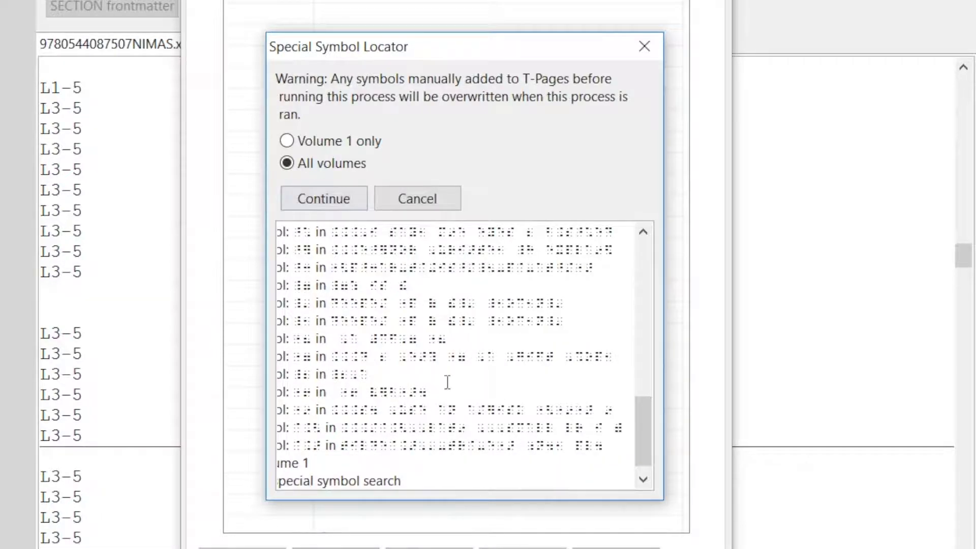
scroll(452, 378, up, 12)
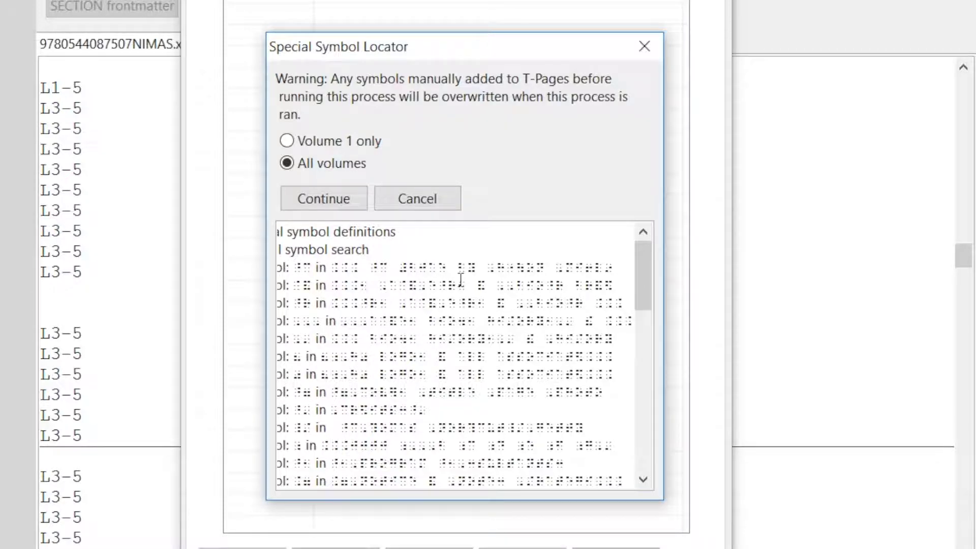
scroll(452, 279, down, 6)
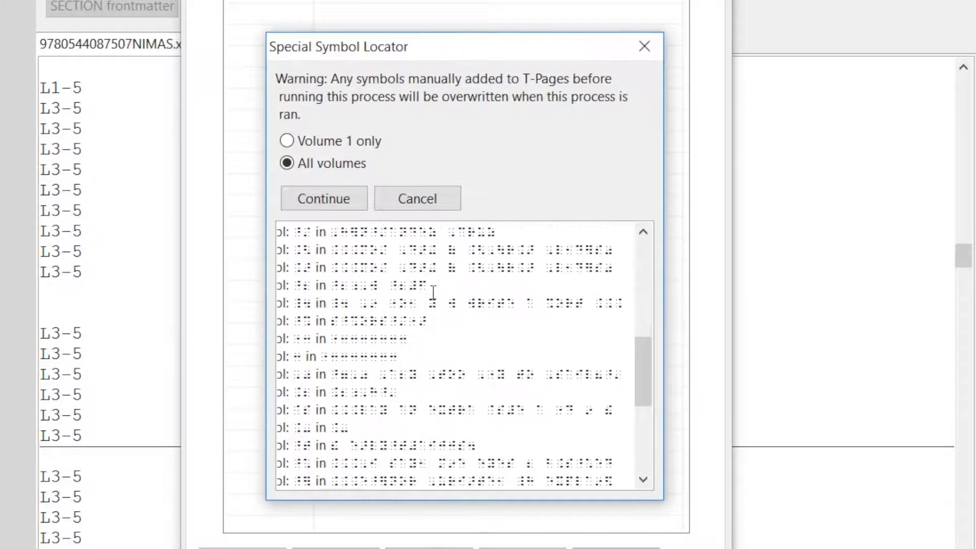
scroll(433, 292, down, 3)
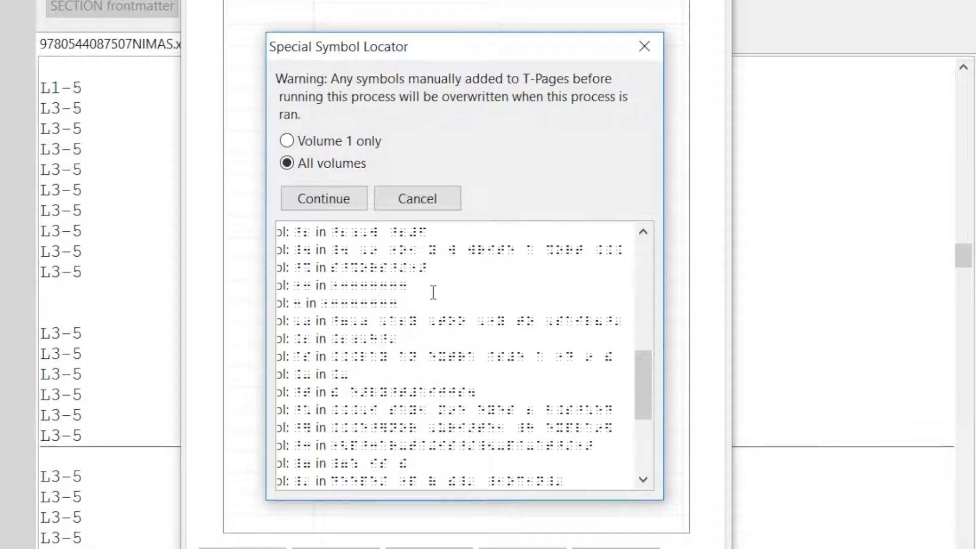
scroll(348, 254, down, 4)
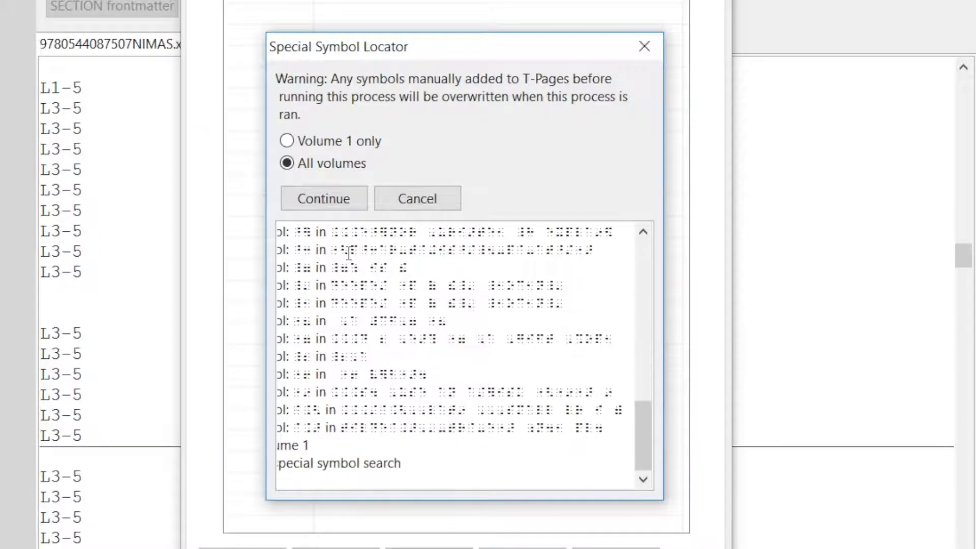
click(313, 196)
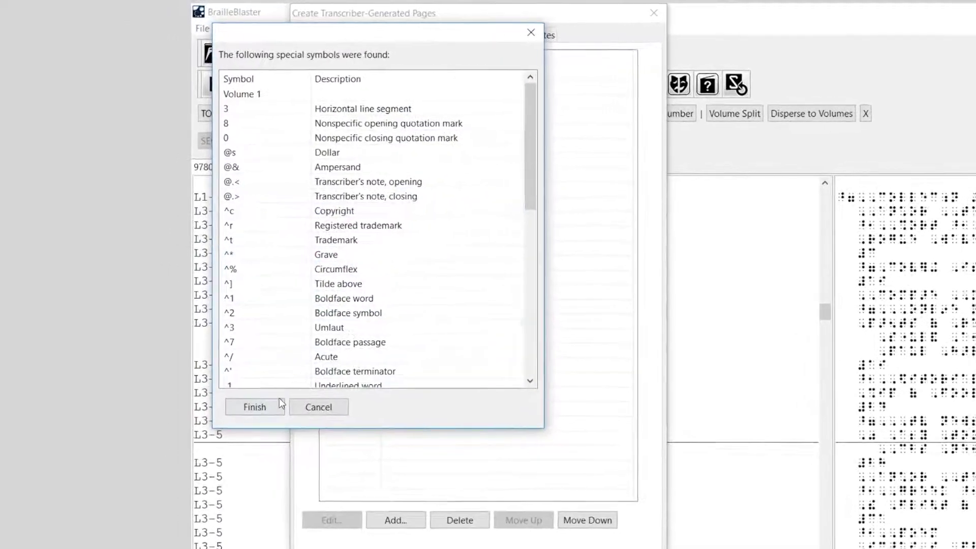
- Add the found symbols, each prefixed .=, and review the list from Dot locator to Plus
click(273, 414)
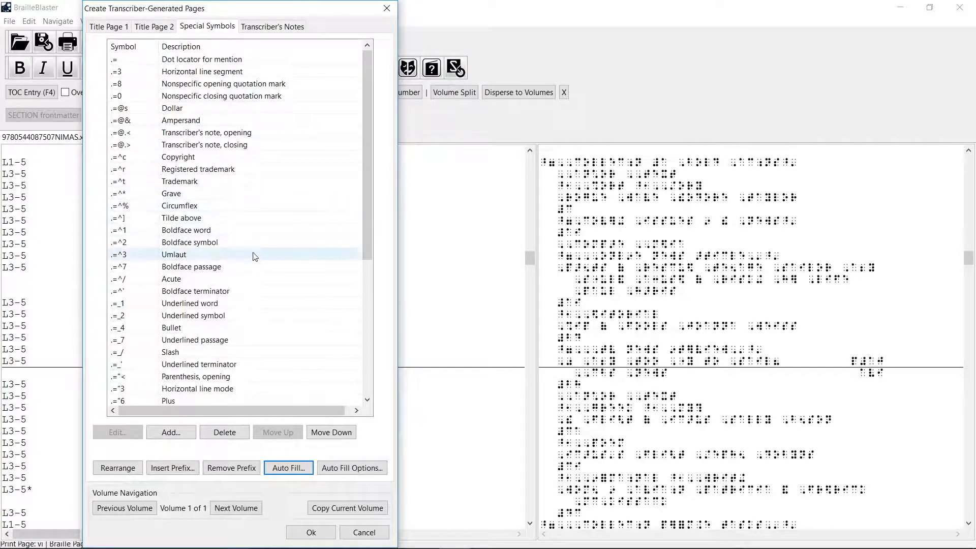
scroll(254, 257, down, 3)
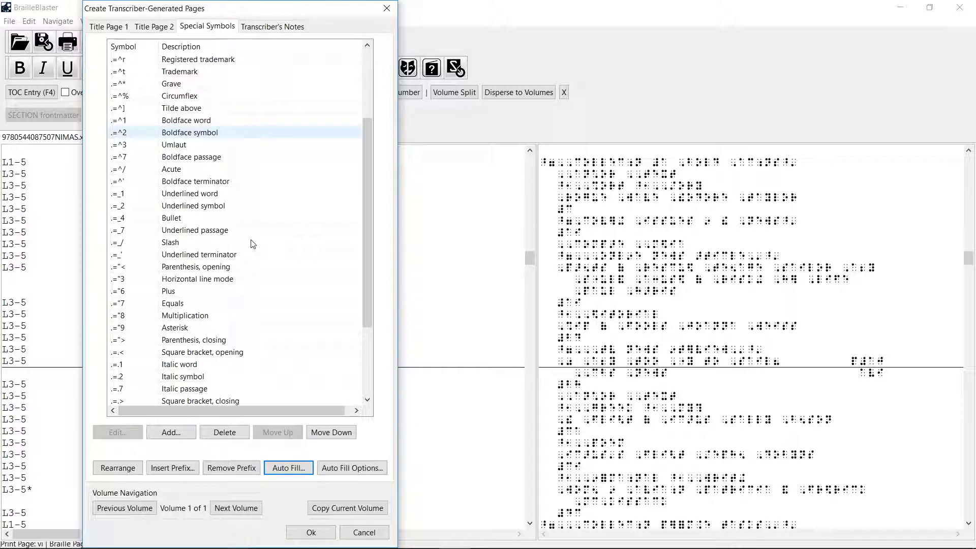
scroll(253, 244, down, 3)
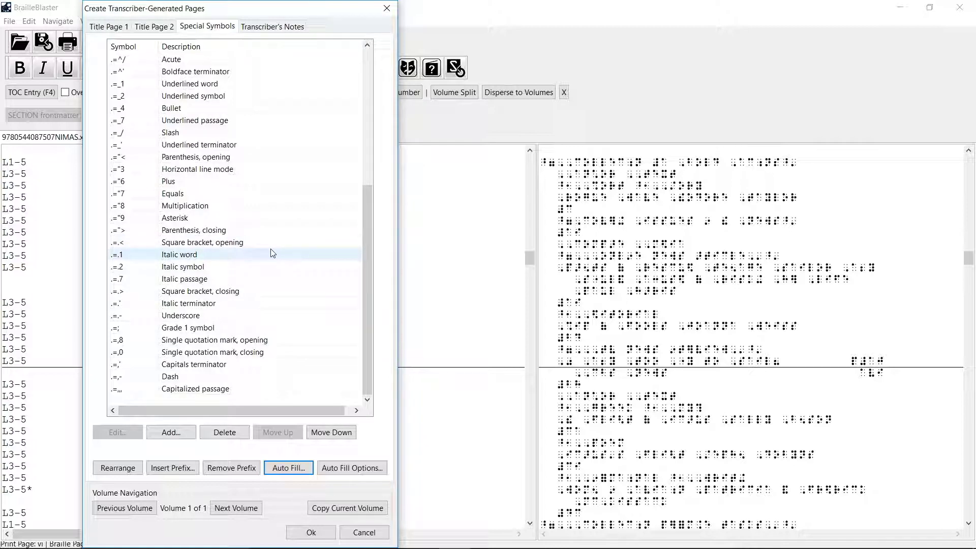
scroll(229, 261, up, 6)
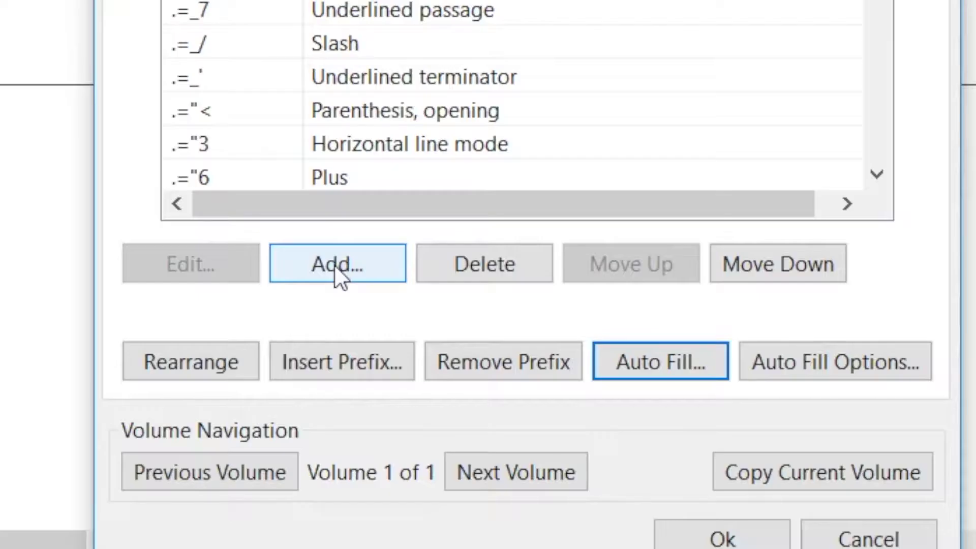
- Add a new symbol entry with ASCII symbol @$sf and description 'Smiley face'
click(365, 266)
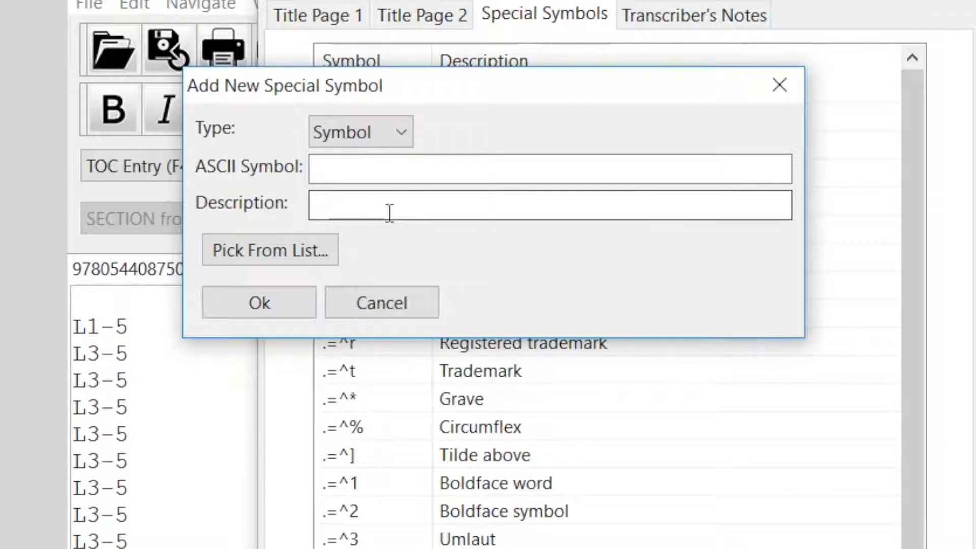
click(391, 127)
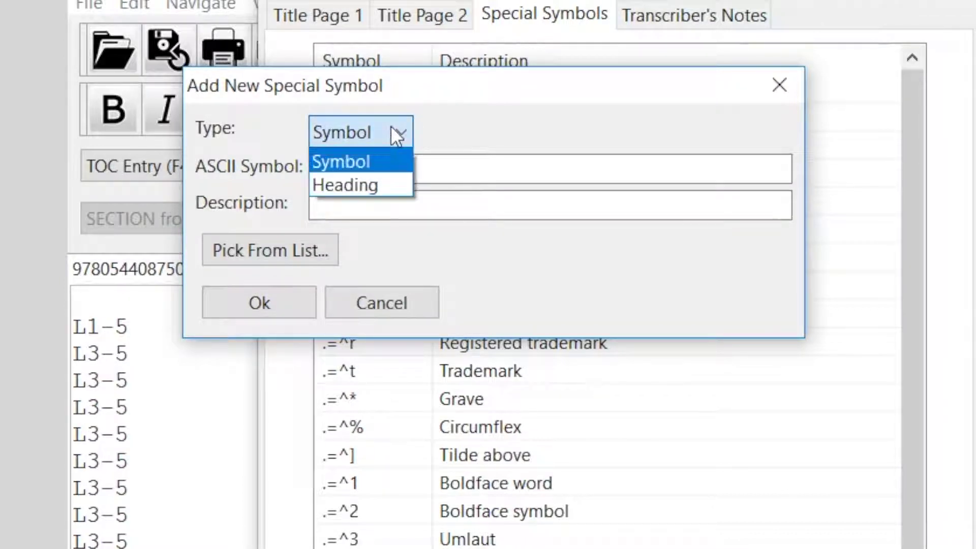
click(375, 159)
click(364, 167)
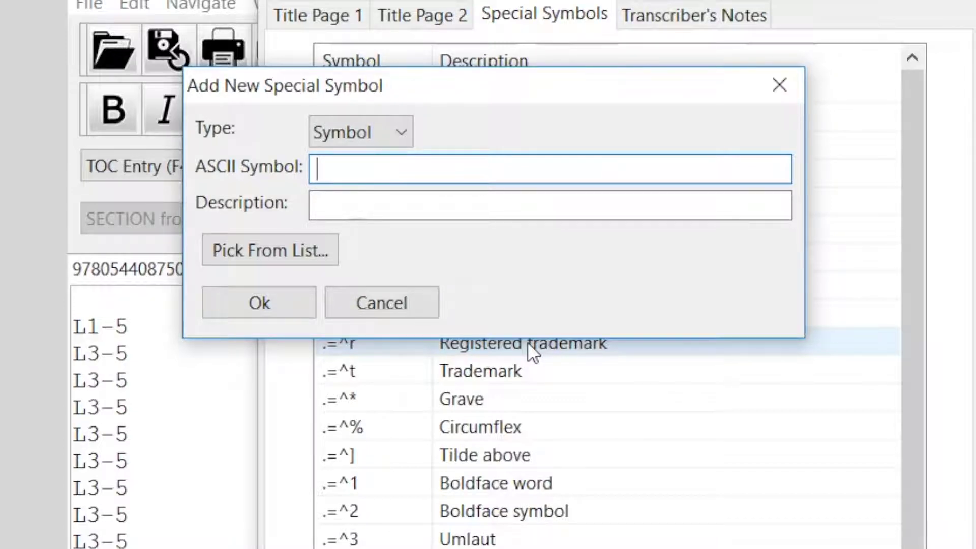
text(@$SF)
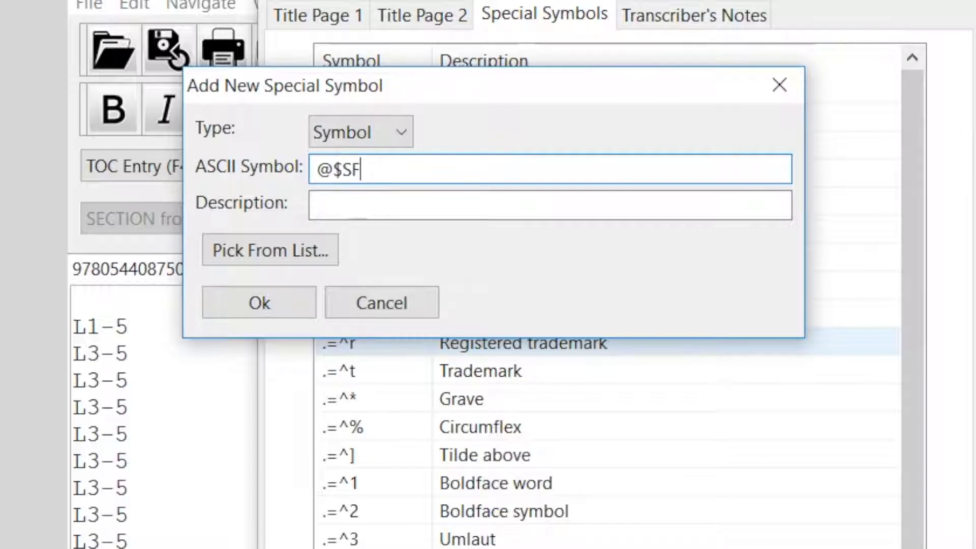
key(BackSpace)
text(sf)
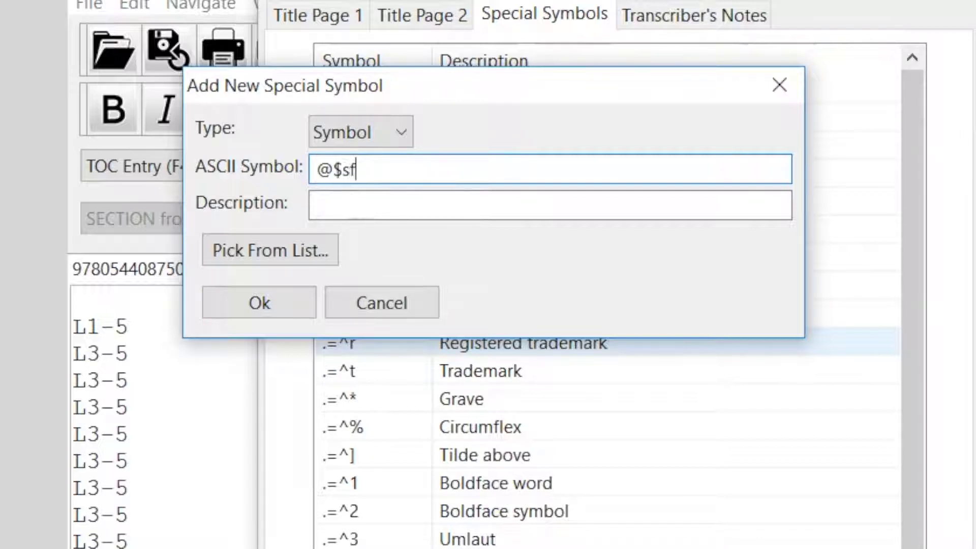
key(Tab)
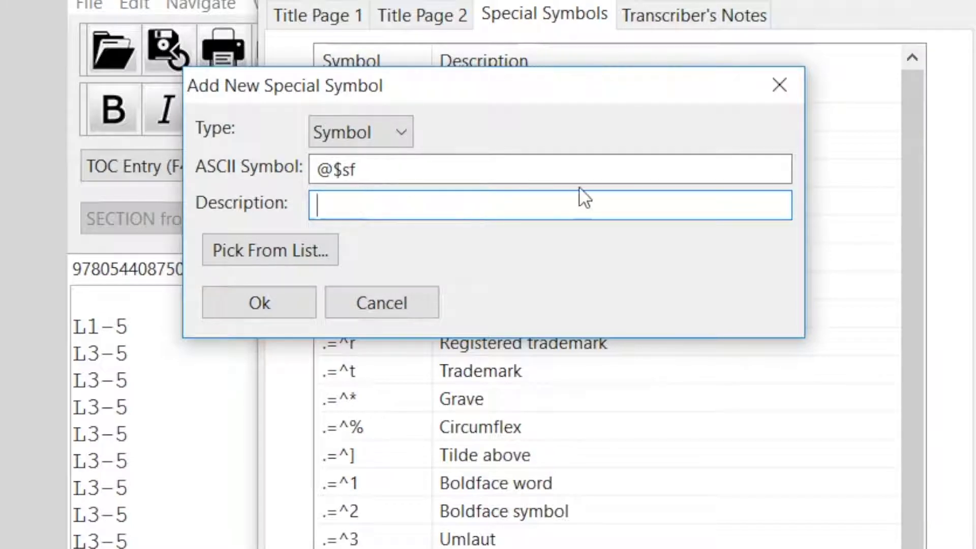
text(Smiley Face)
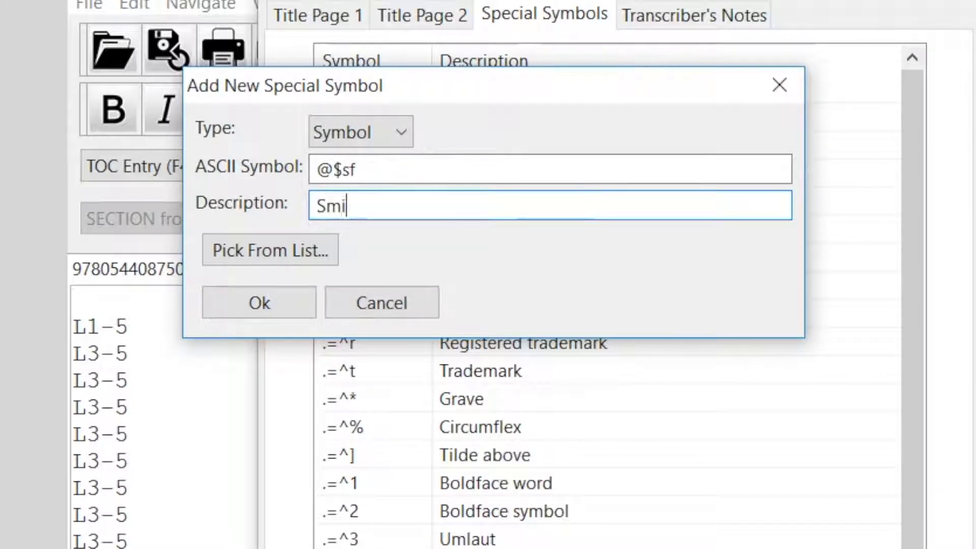
key(BackSpace)
key(BackSpace)
key(BackSpace)
key(BackSpace)
text(face)
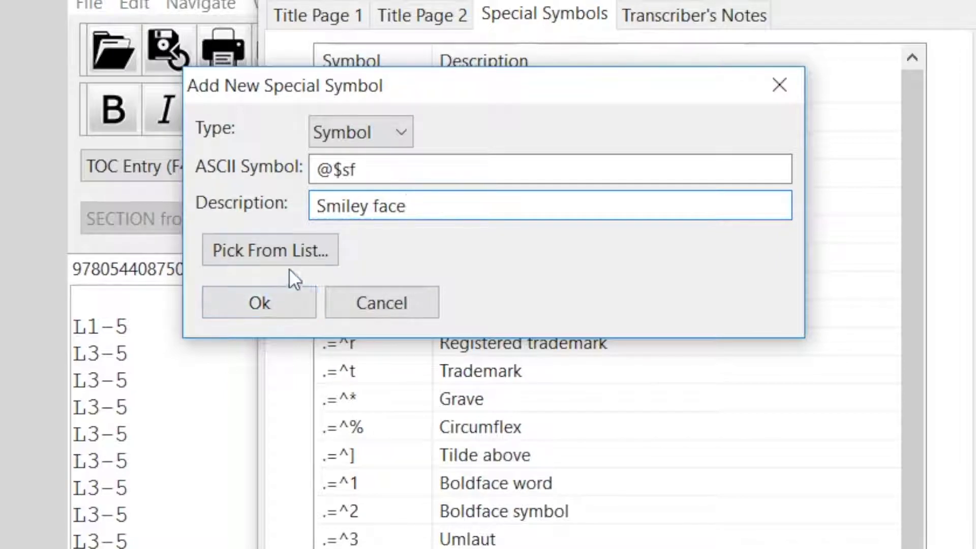
- Browse the built-in symbol list without picking one, then confirm the Smiley face entry
click(302, 254)
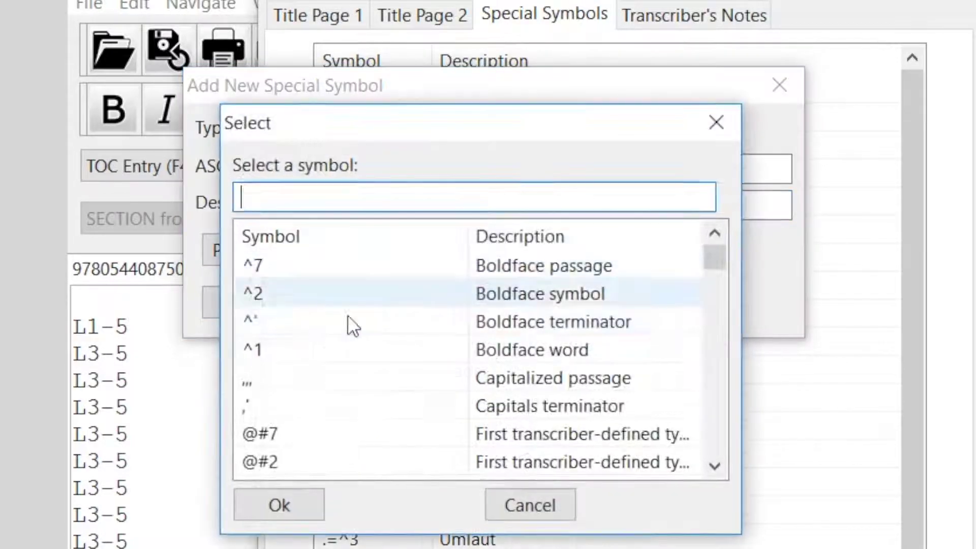
scroll(422, 288, down, 15)
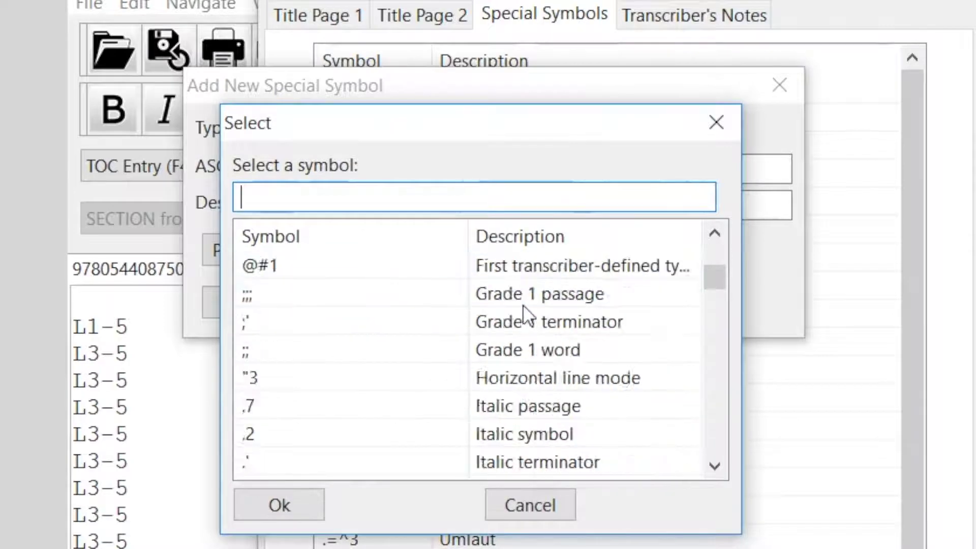
scroll(523, 304, down, 15)
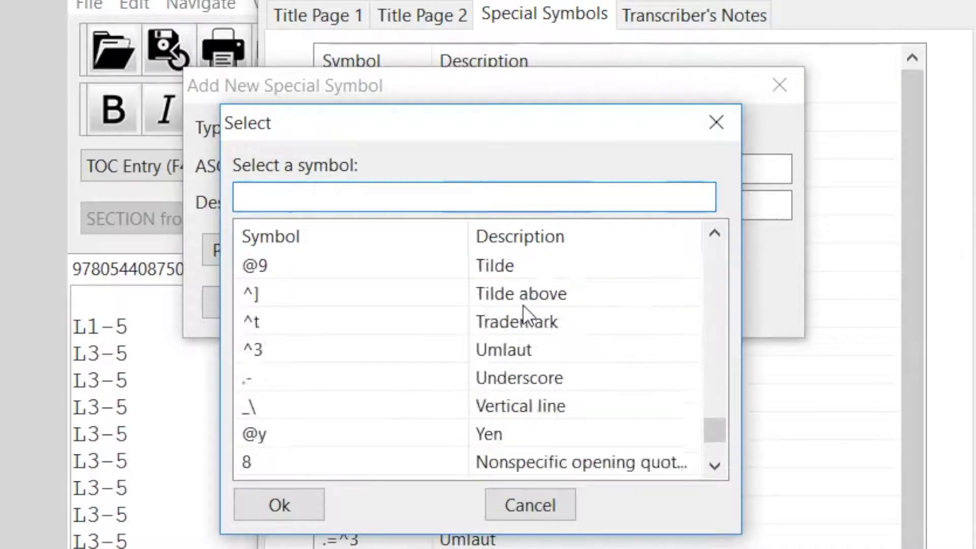
scroll(522, 304, down, 1)
scroll(522, 304, up, 8)
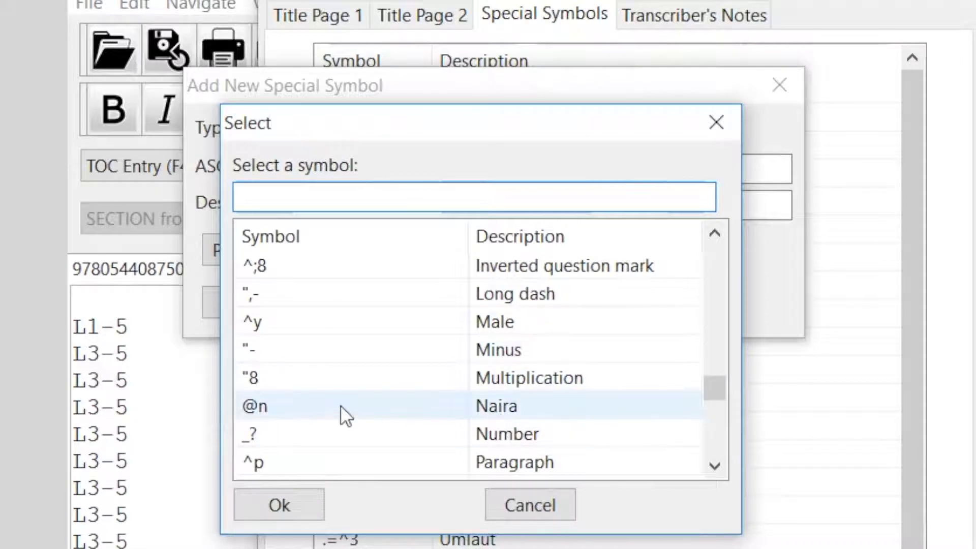
click(514, 504)
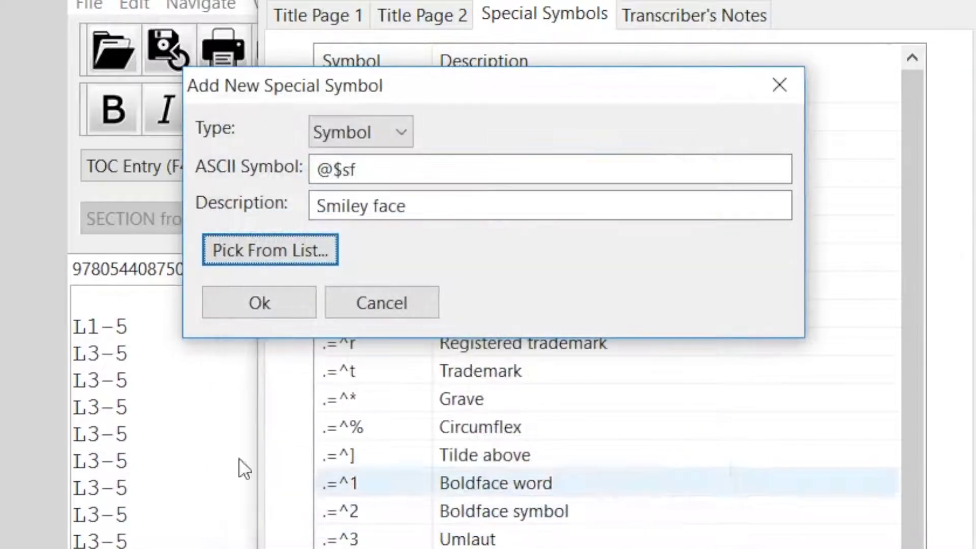
click(261, 306)
- Rearrange the list by cell complexity, placing Smiley face between Ampersand and Transcriber's note
scroll(299, 254, down, 7)
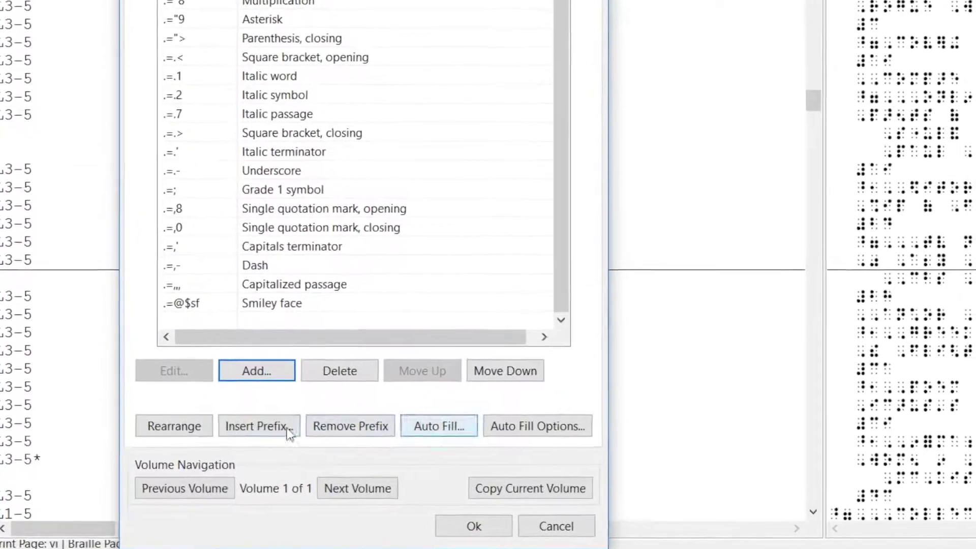
click(189, 425)
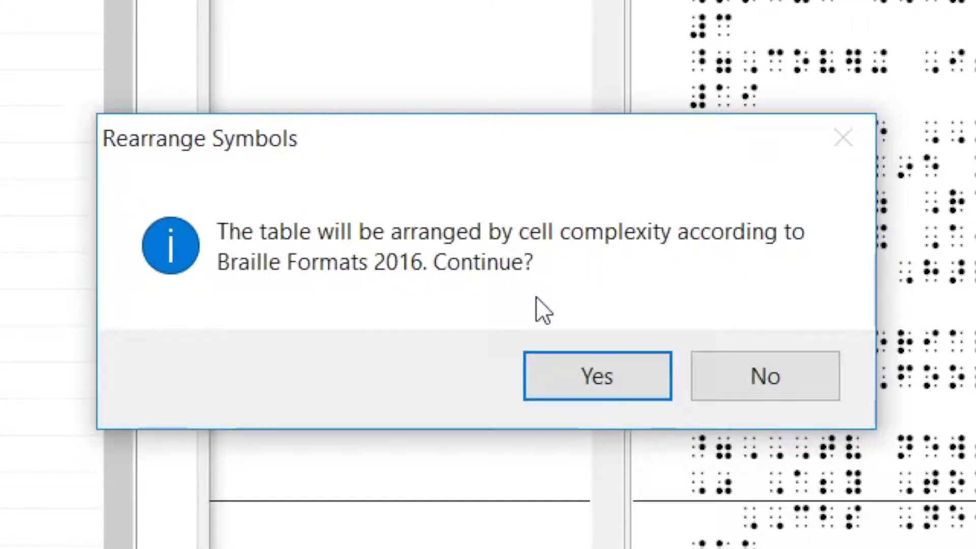
click(581, 379)
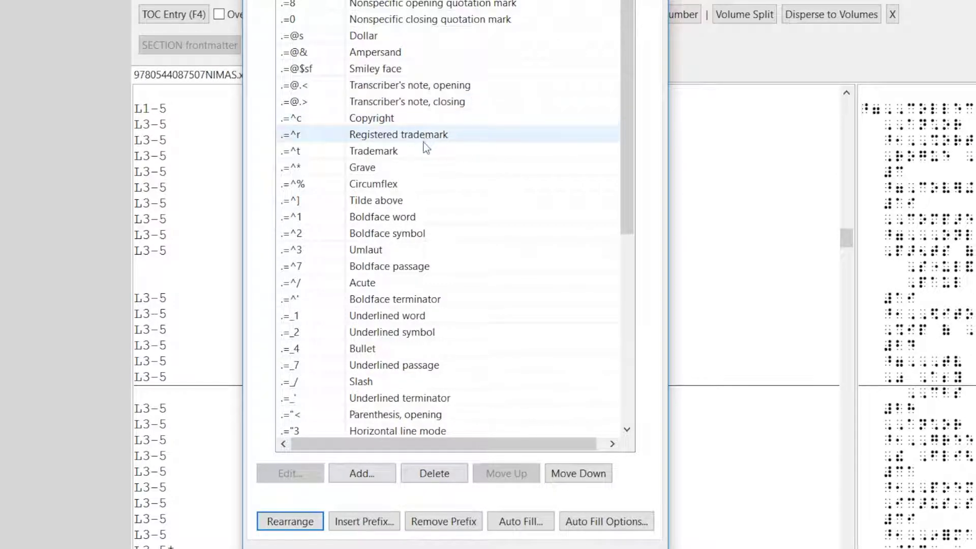
click(396, 168)
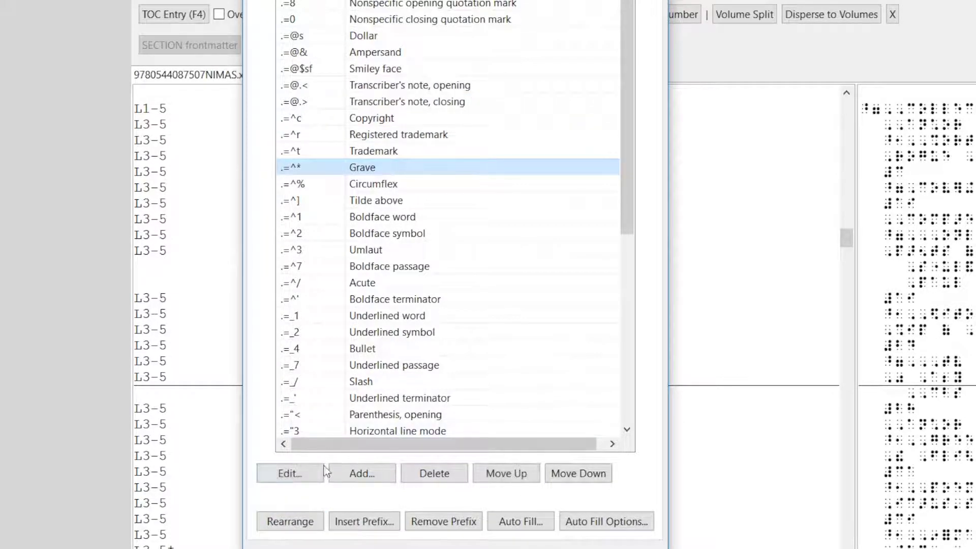
click(289, 474)
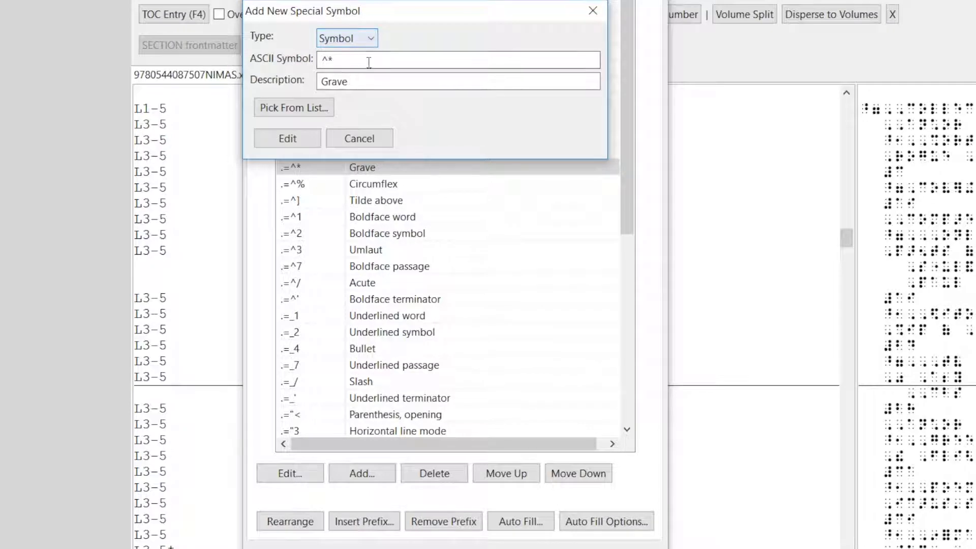
click(359, 80)
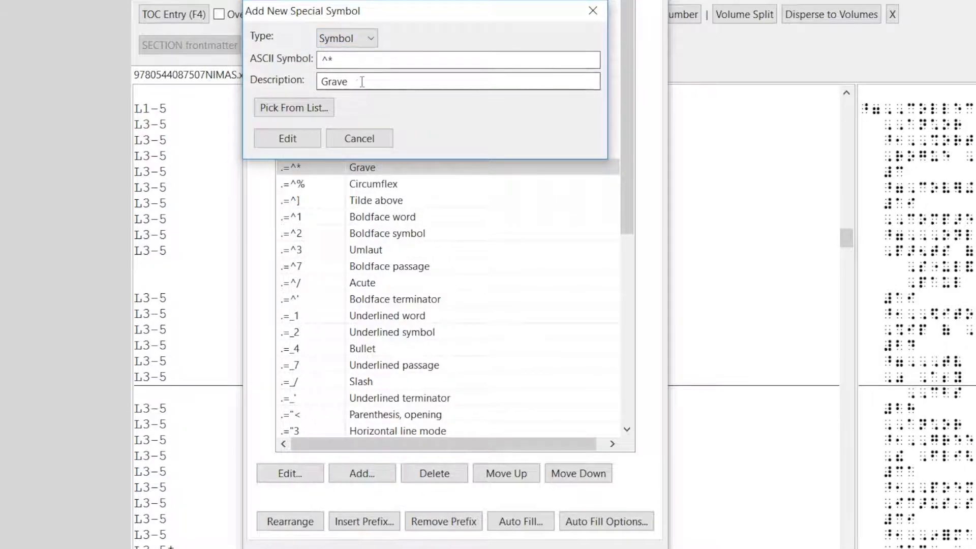
drag(374, 79, 315, 76)
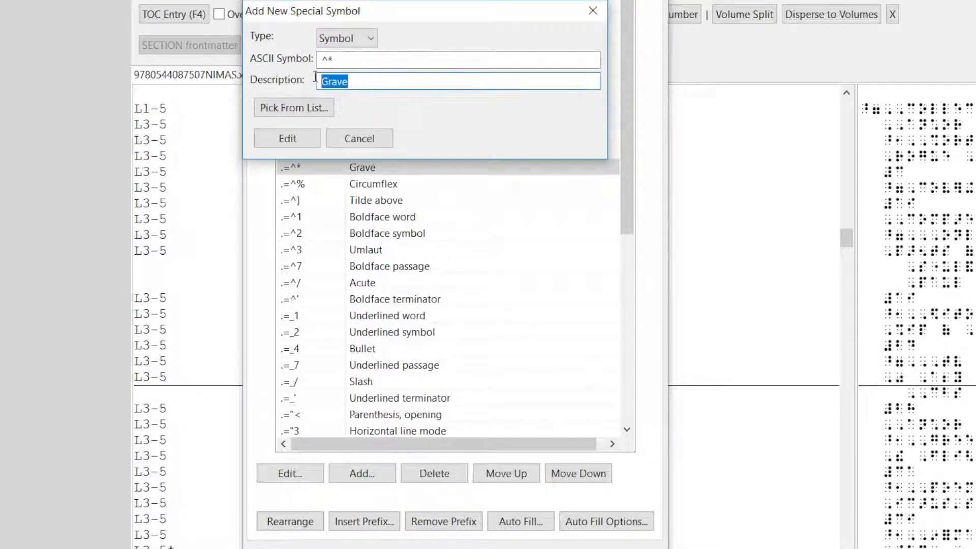
click(359, 138)
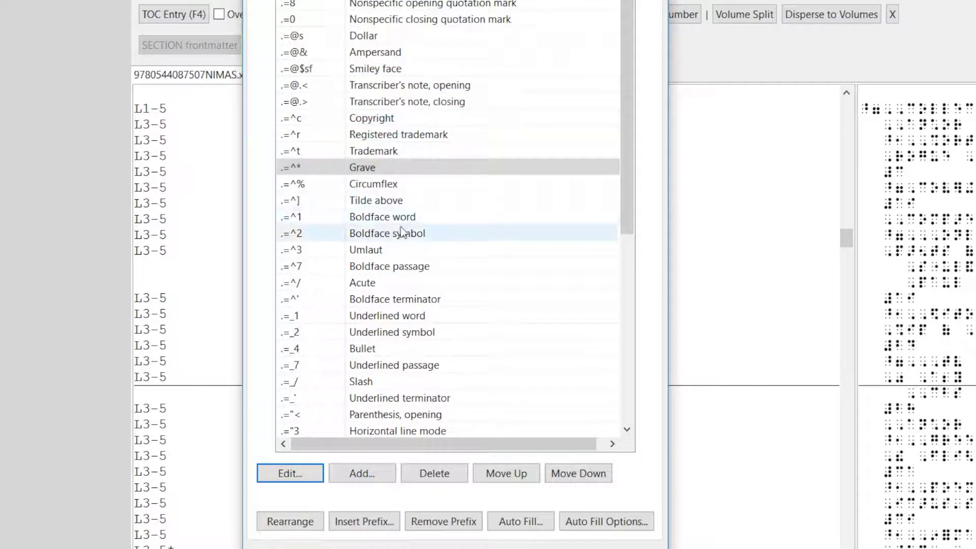
click(383, 216)
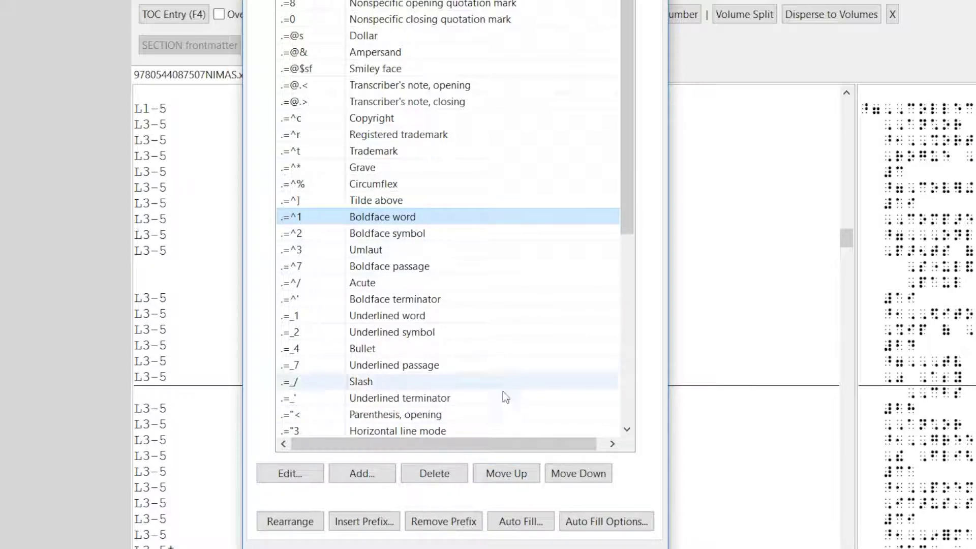
- Move Boldface word up four places and back down, then re-sort by cell complexity
click(506, 478)
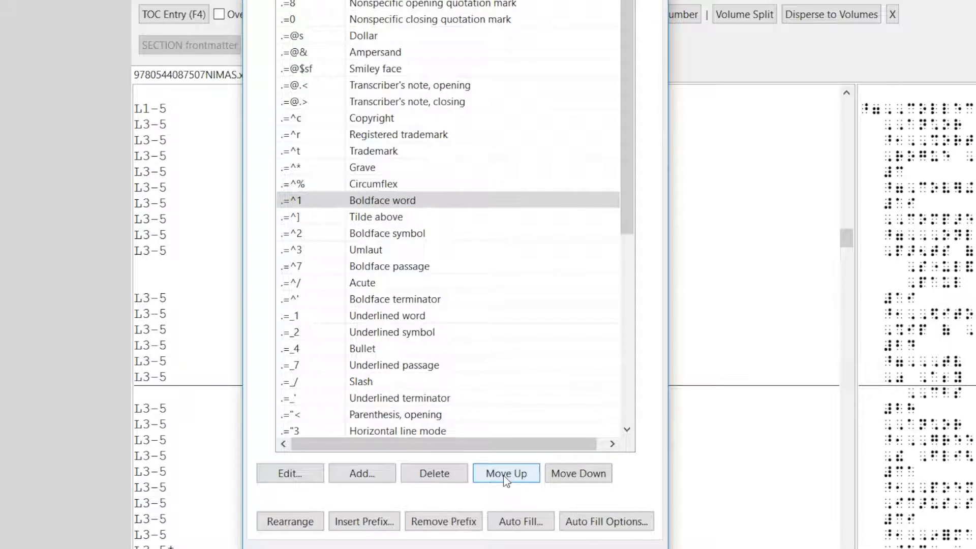
click(506, 473)
click(506, 474)
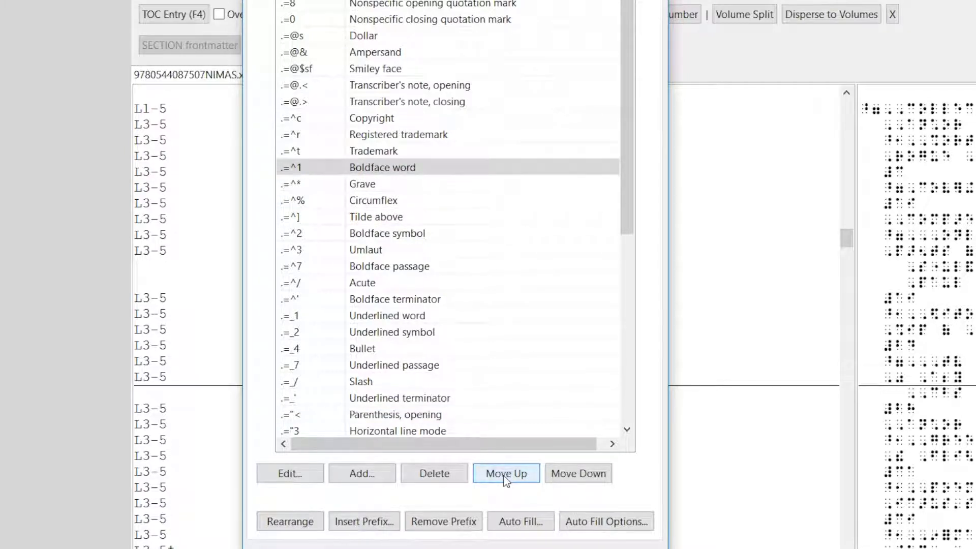
click(506, 478)
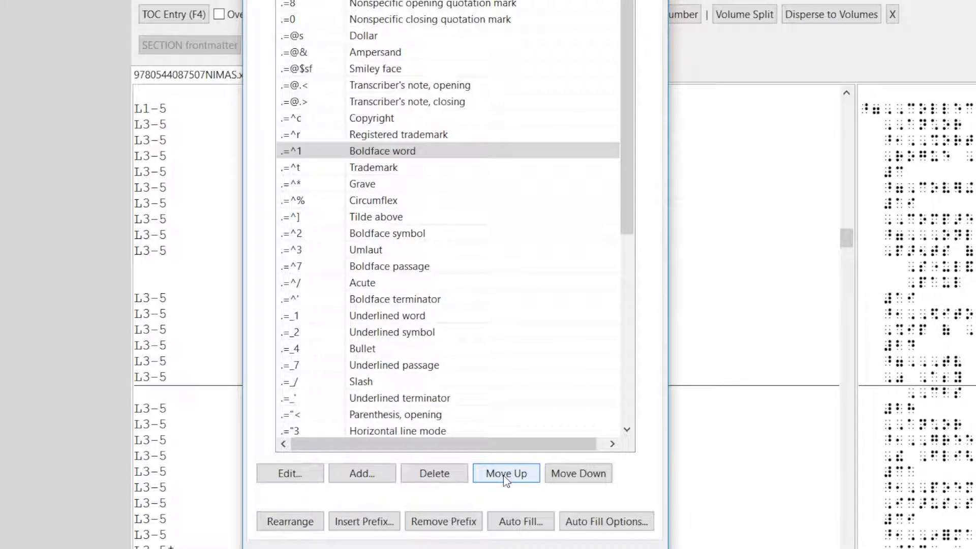
click(579, 477)
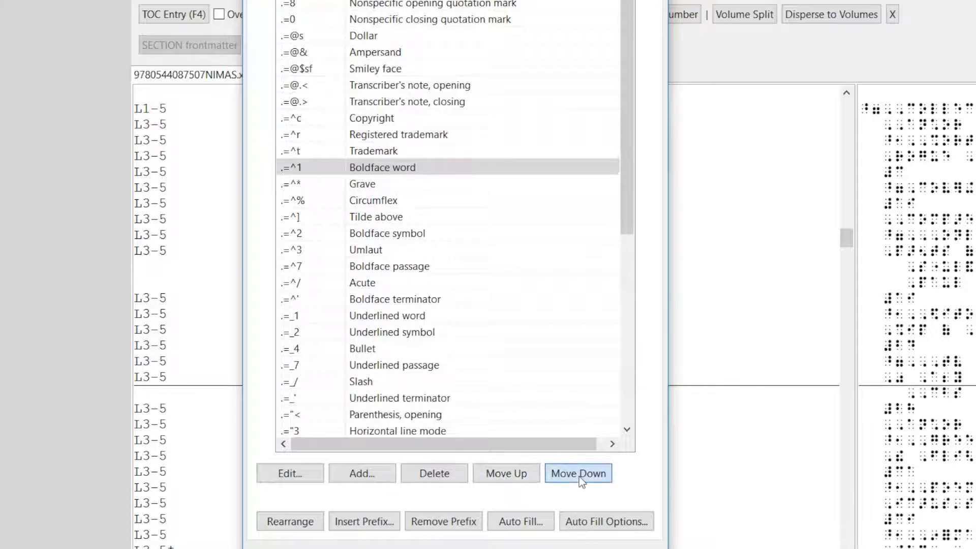
click(581, 478)
click(582, 482)
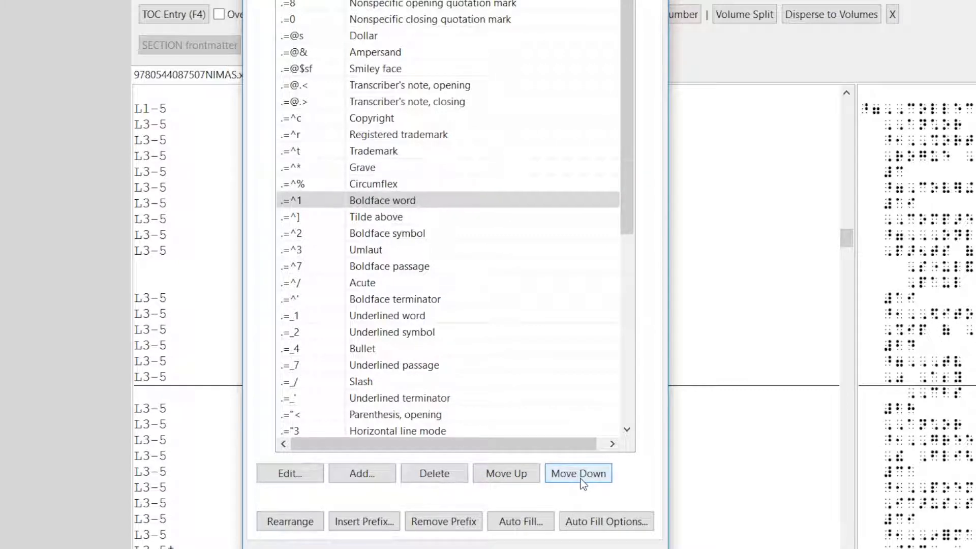
click(582, 482)
click(319, 522)
click(855, 328)
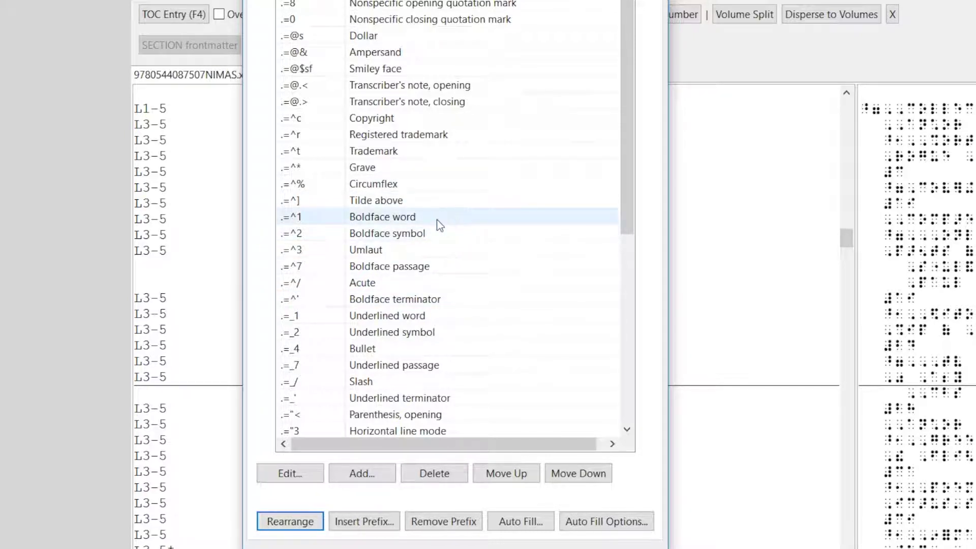
- Delete the Grave entry and bring up the Auto Fill Options symbols table
click(473, 161)
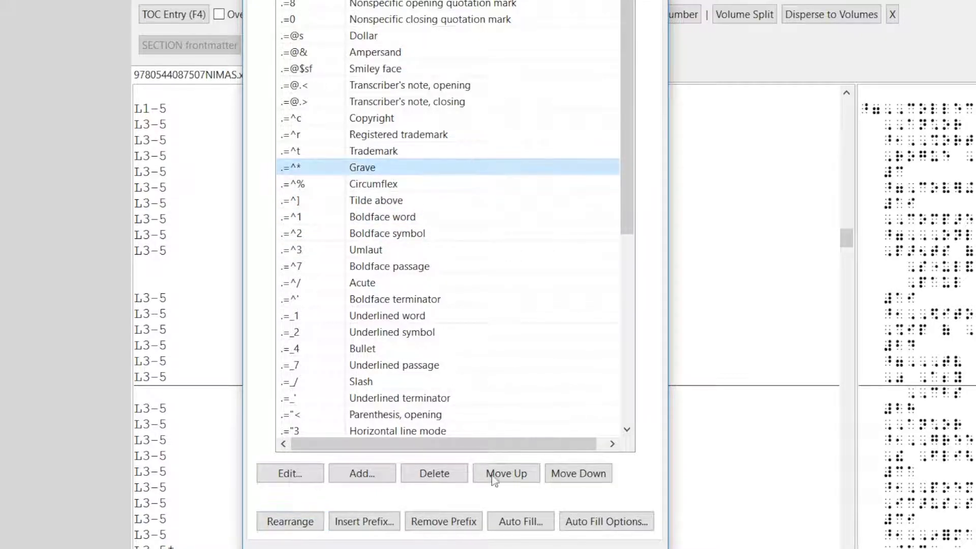
click(433, 481)
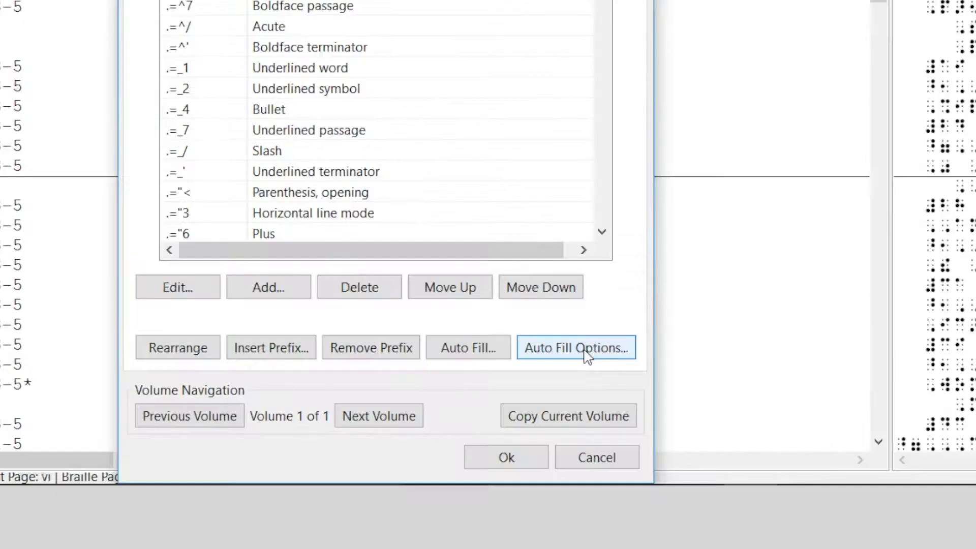
click(612, 525)
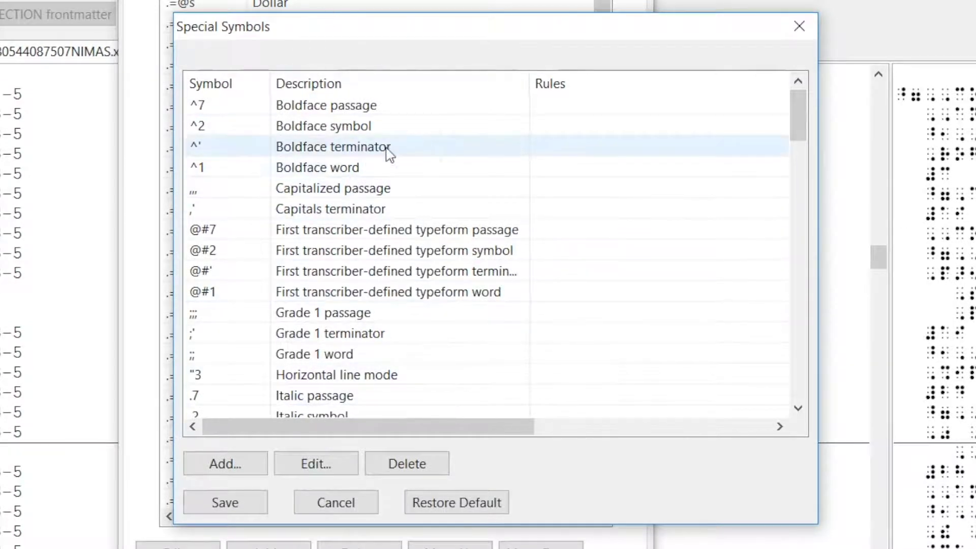
scroll(388, 152, down, 13)
scroll(388, 152, down, 2)
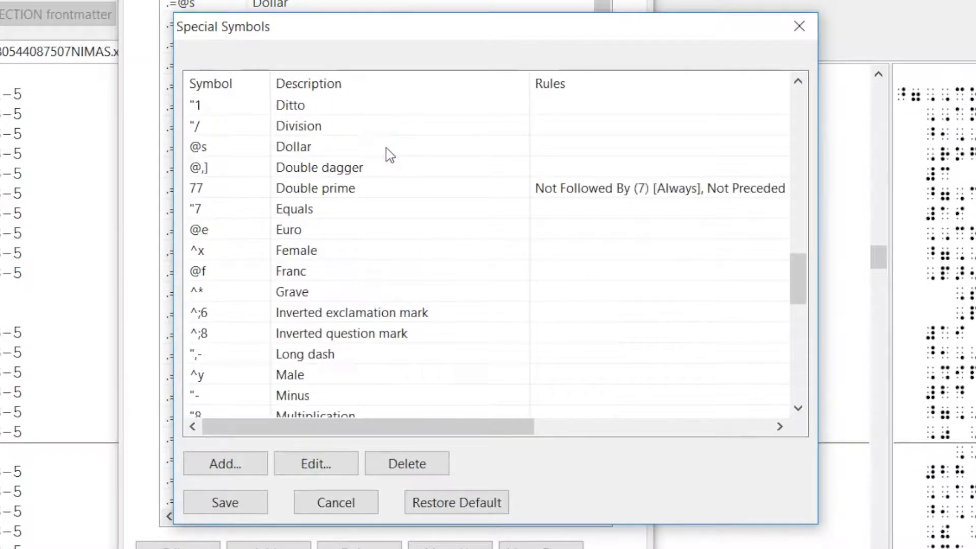
click(324, 192)
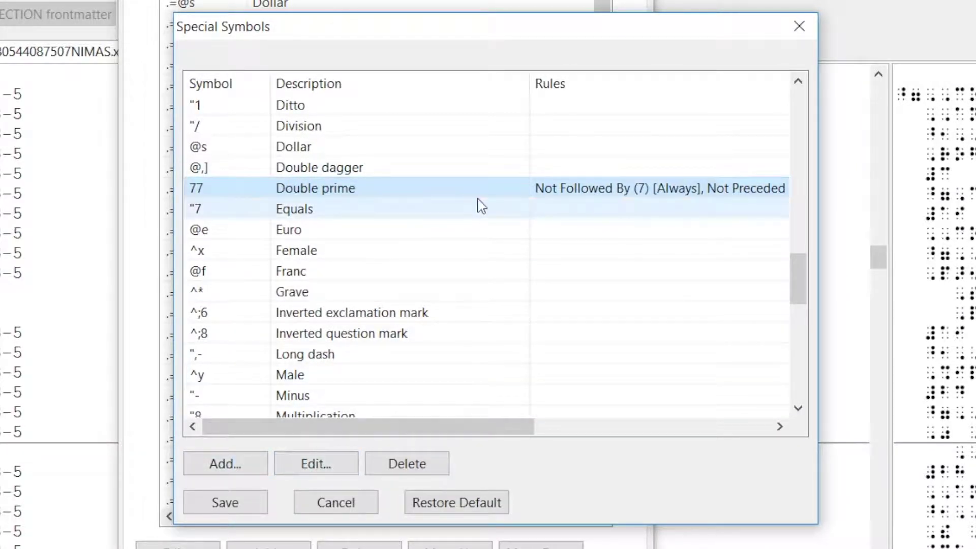
click(322, 475)
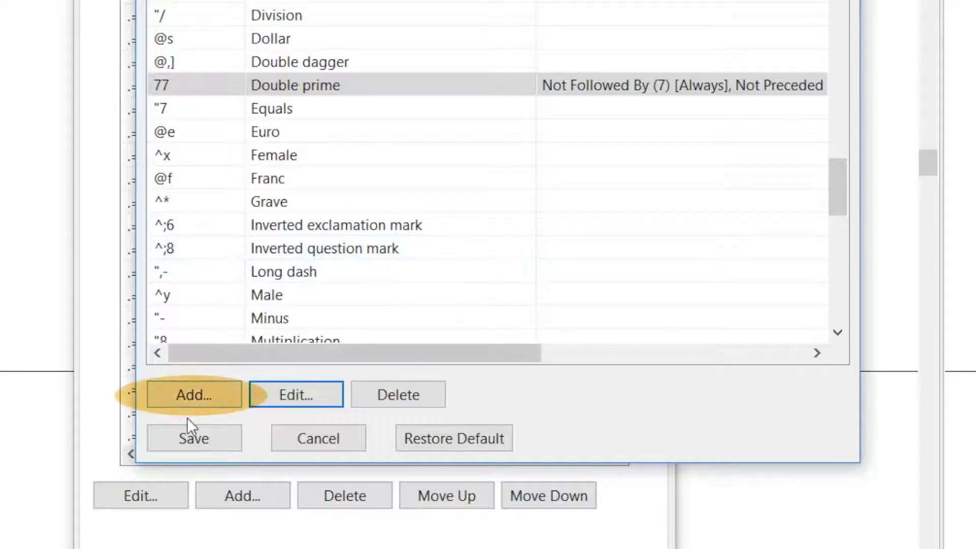
- Add symbol @$sf described 'Smiley face' and start a new rule in its rules editor
click(196, 393)
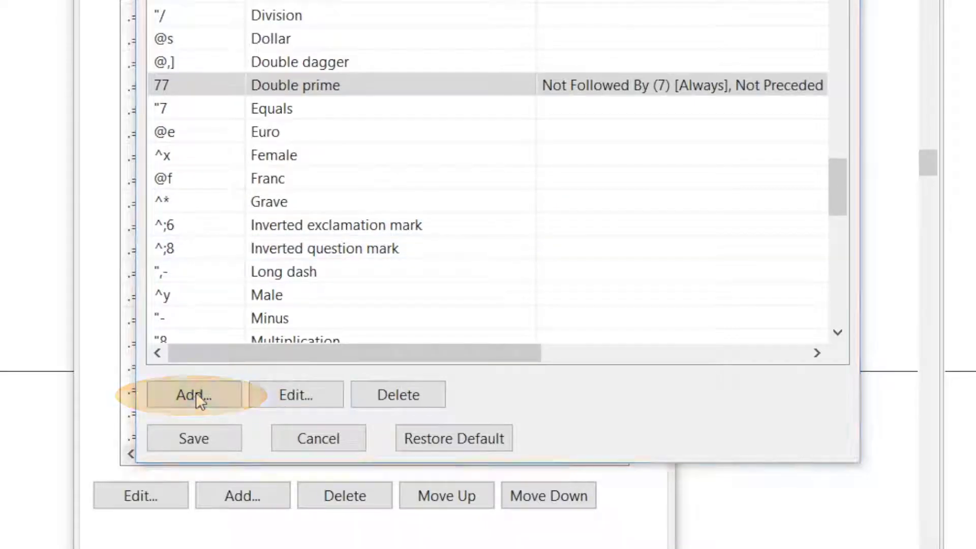
text(@$sf)
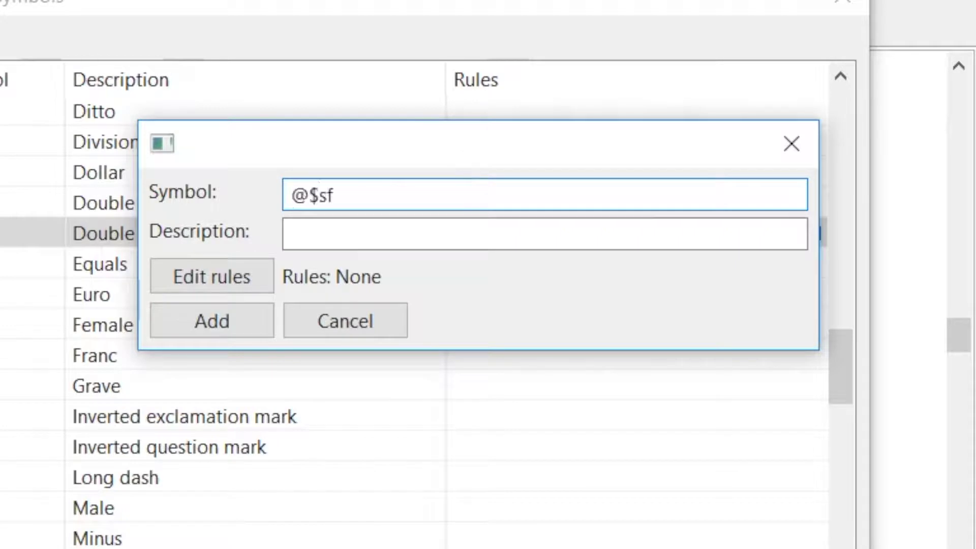
key(Tab)
text(Smiley face)
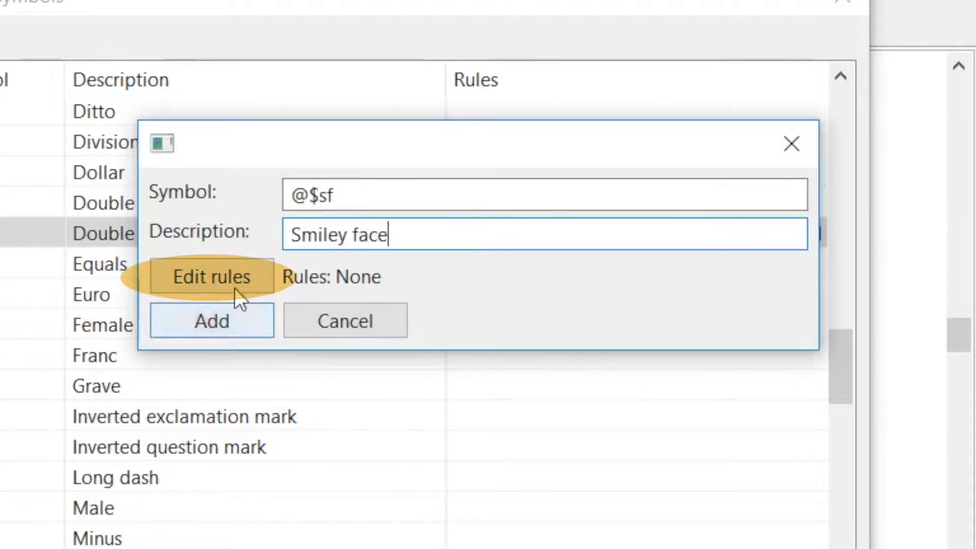
click(239, 283)
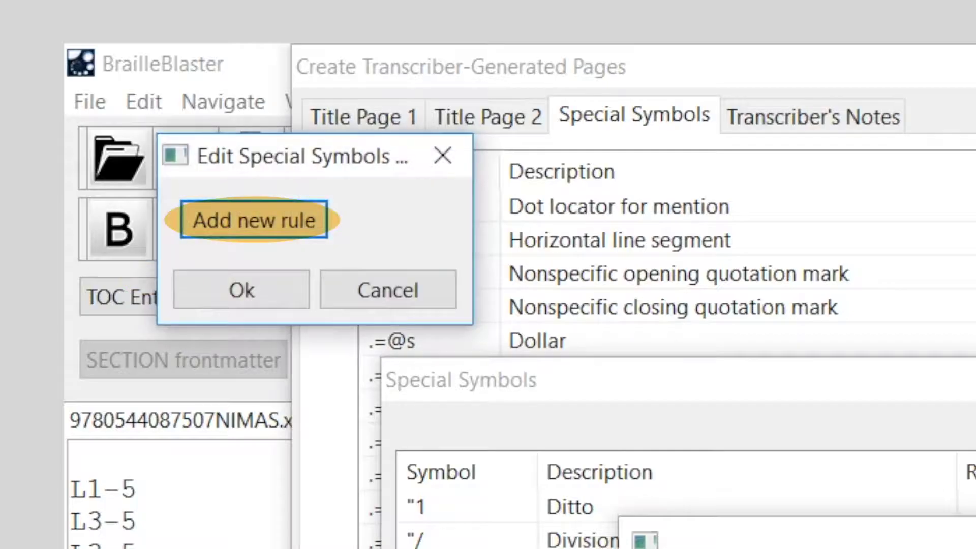
click(254, 220)
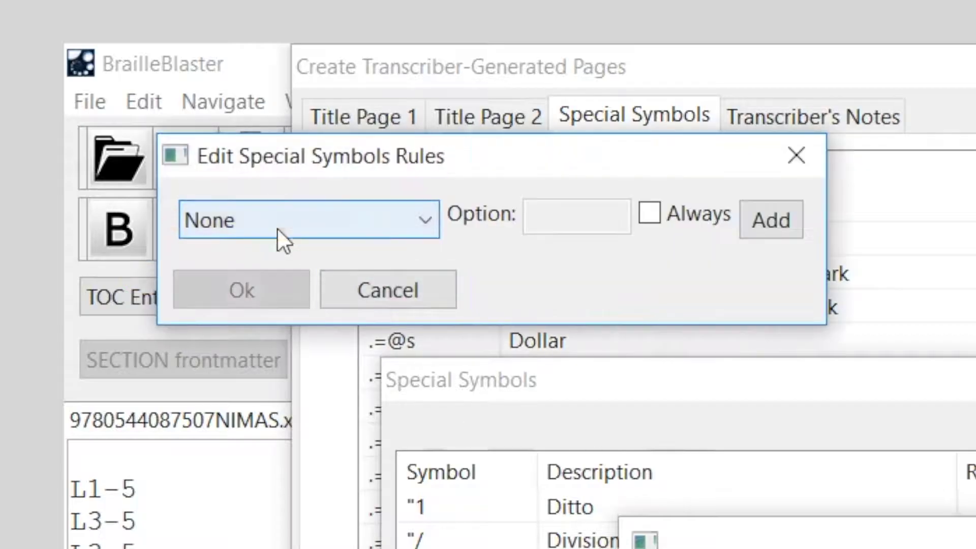
click(320, 222)
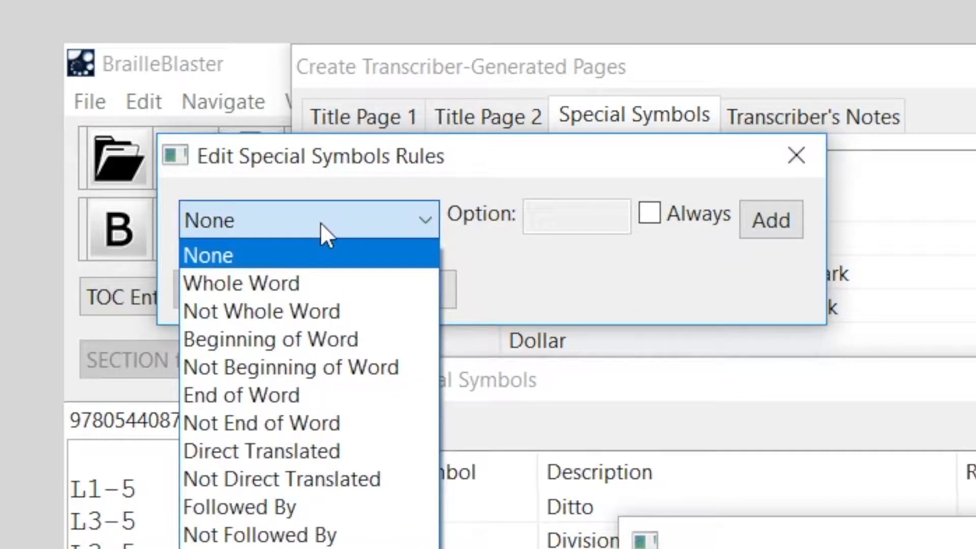